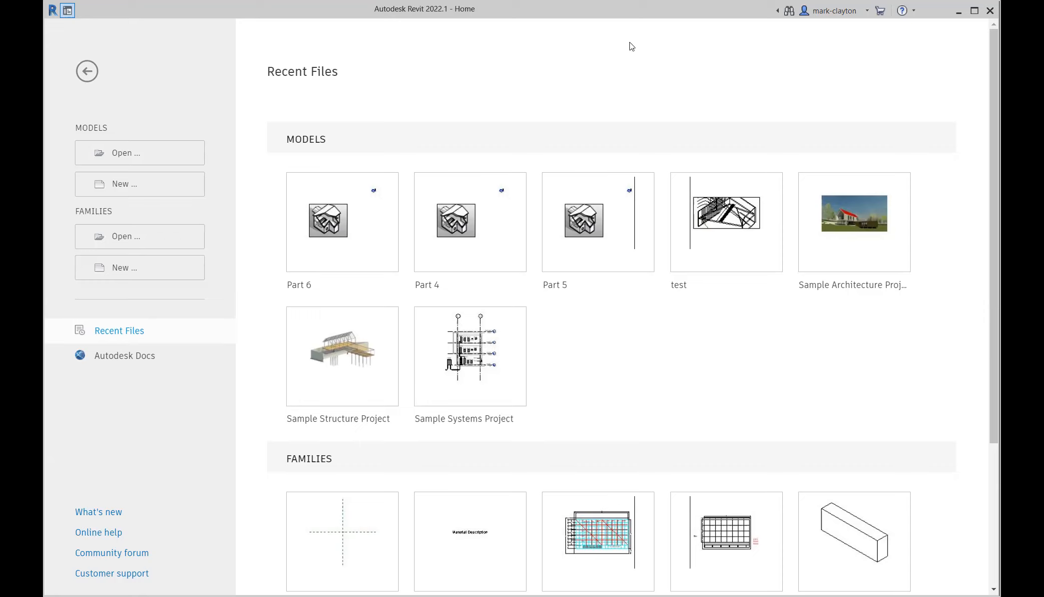
Create a new project from the Imperial-Architectural Template
click(120, 185)
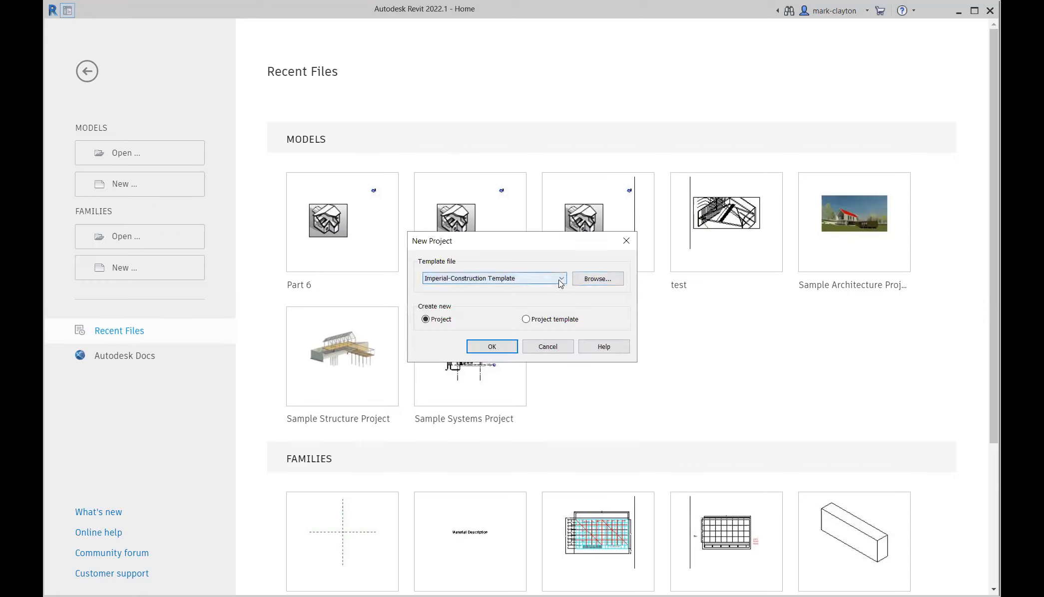
click(559, 279)
click(524, 304)
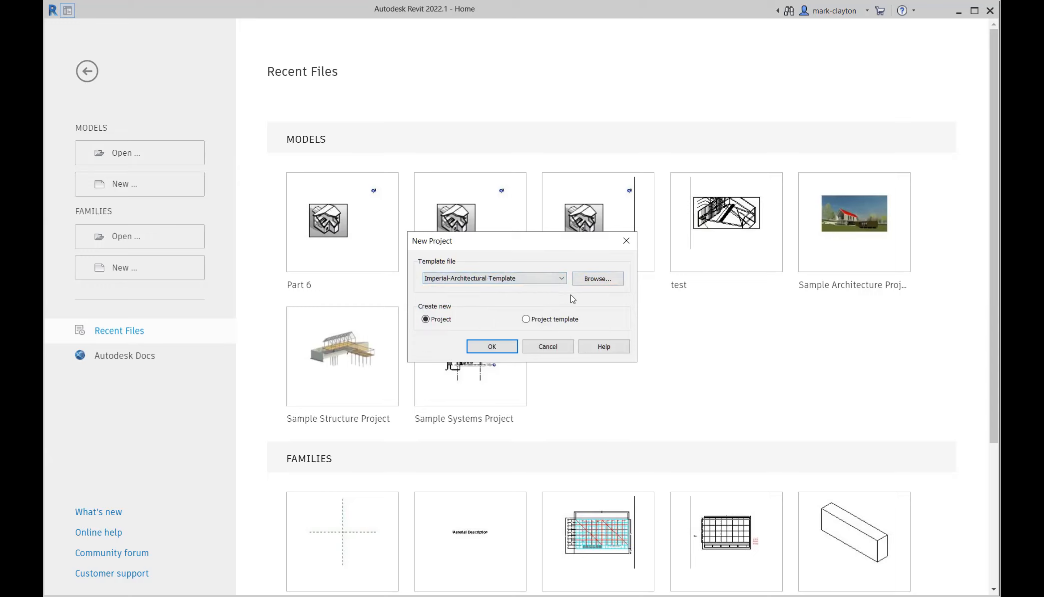
click(503, 346)
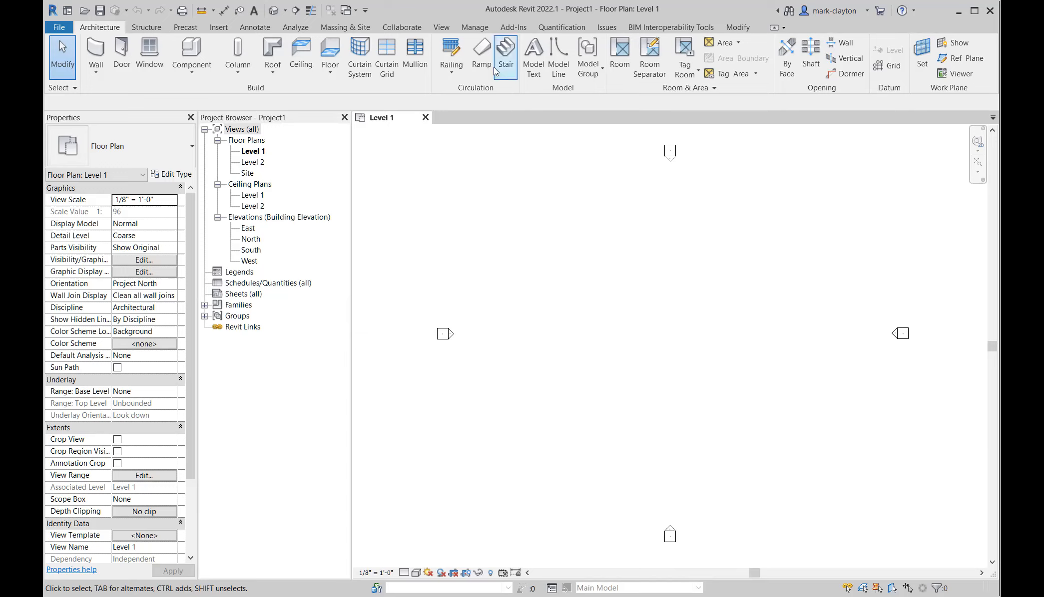
Draw two horizontal and two vertical reference planes on Level 1, crossing to form a rectangle about 84 by 71 feet between the elevation markers
click(348, 25)
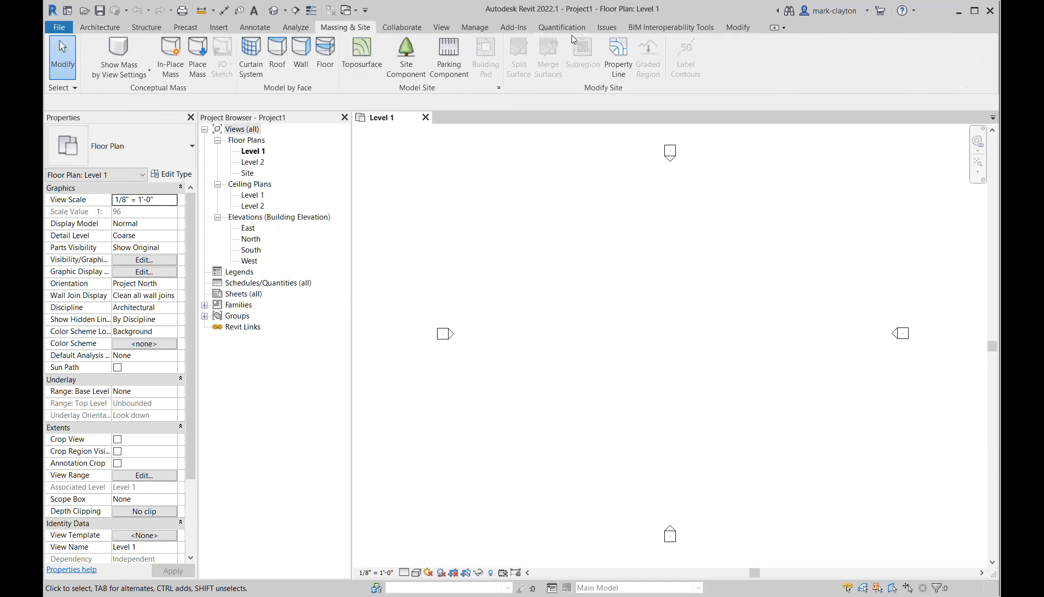
click(110, 29)
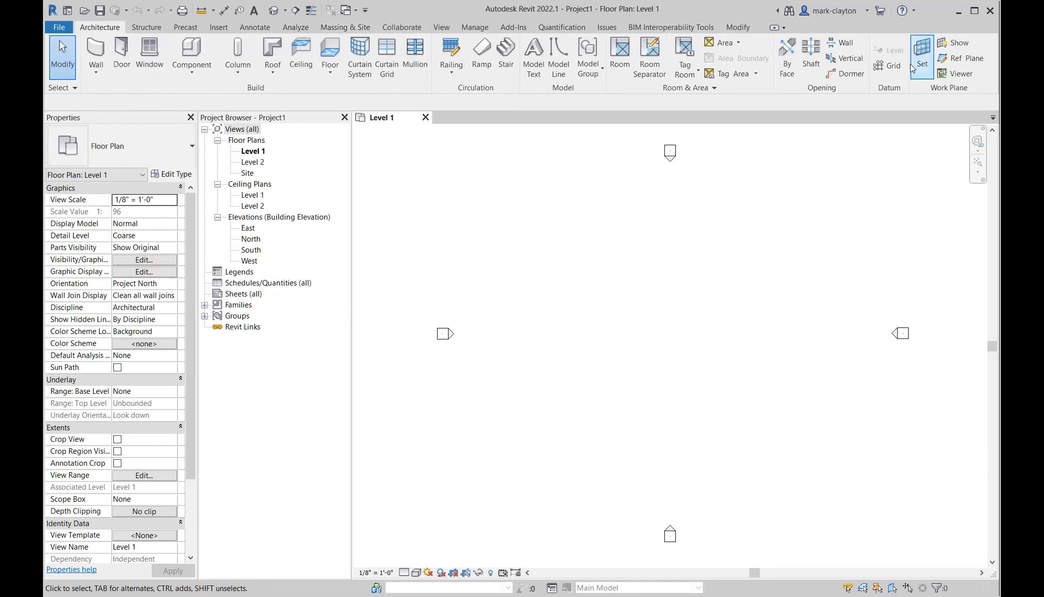
click(958, 59)
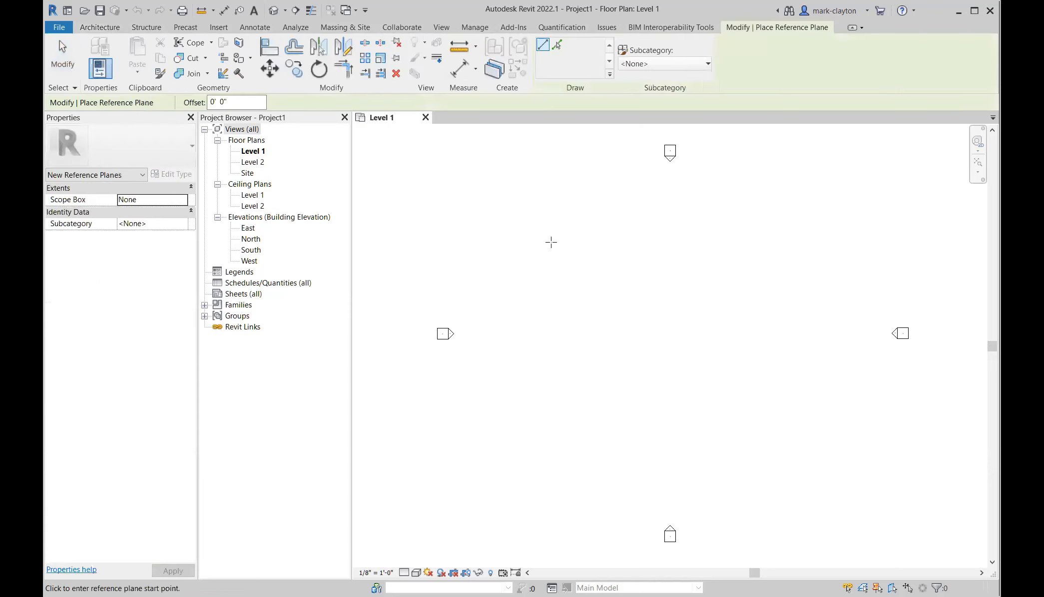
click(551, 241)
click(813, 242)
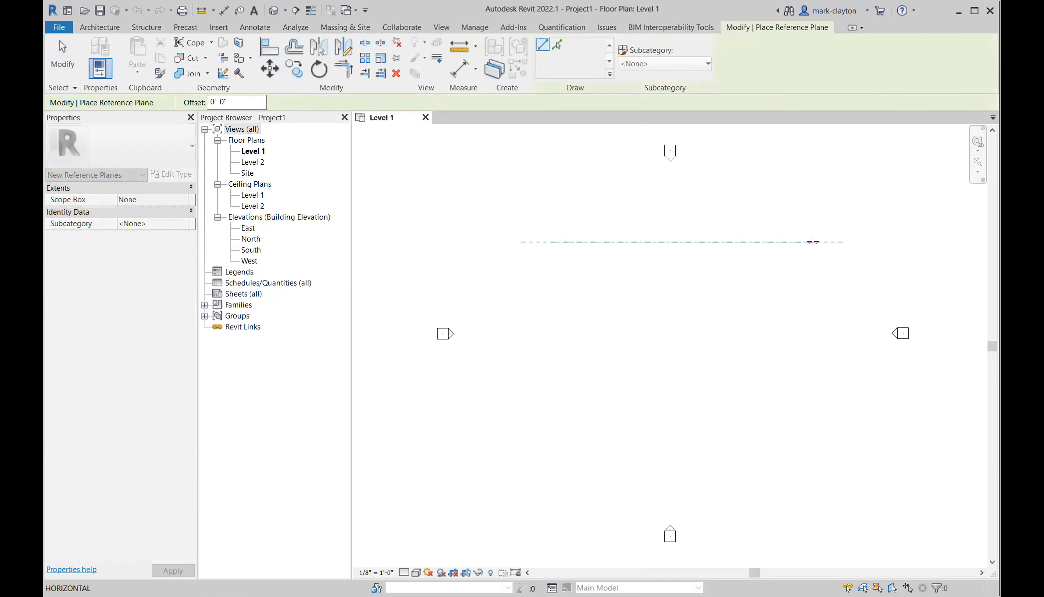
click(790, 203)
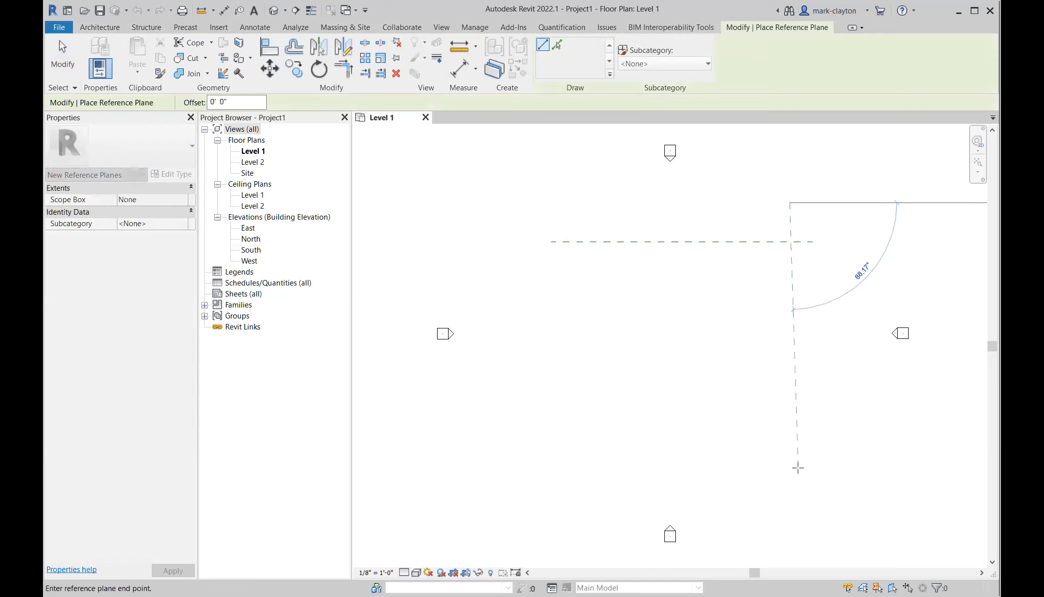
click(790, 468)
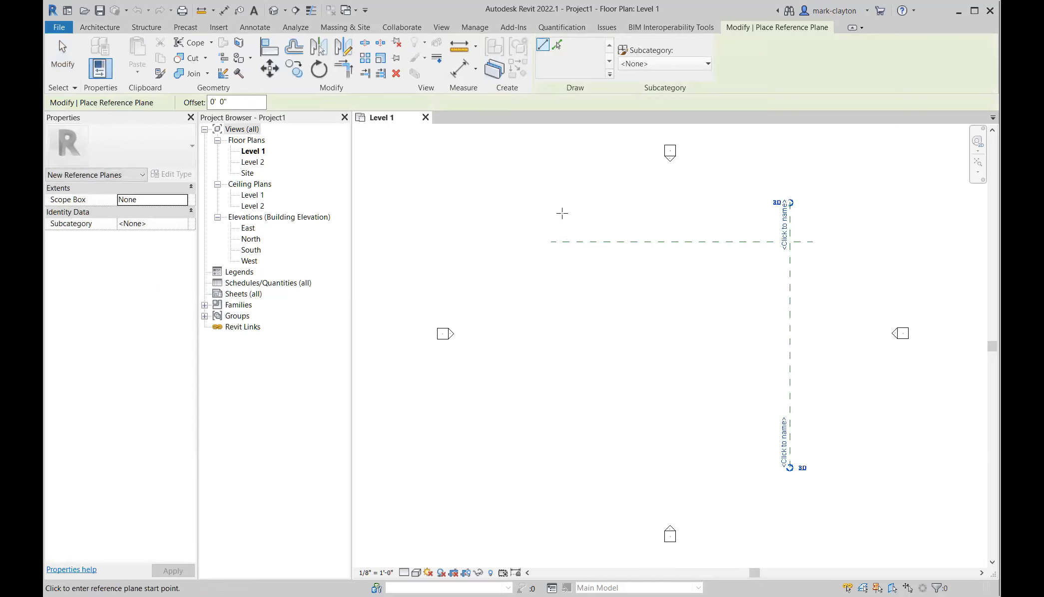
click(559, 213)
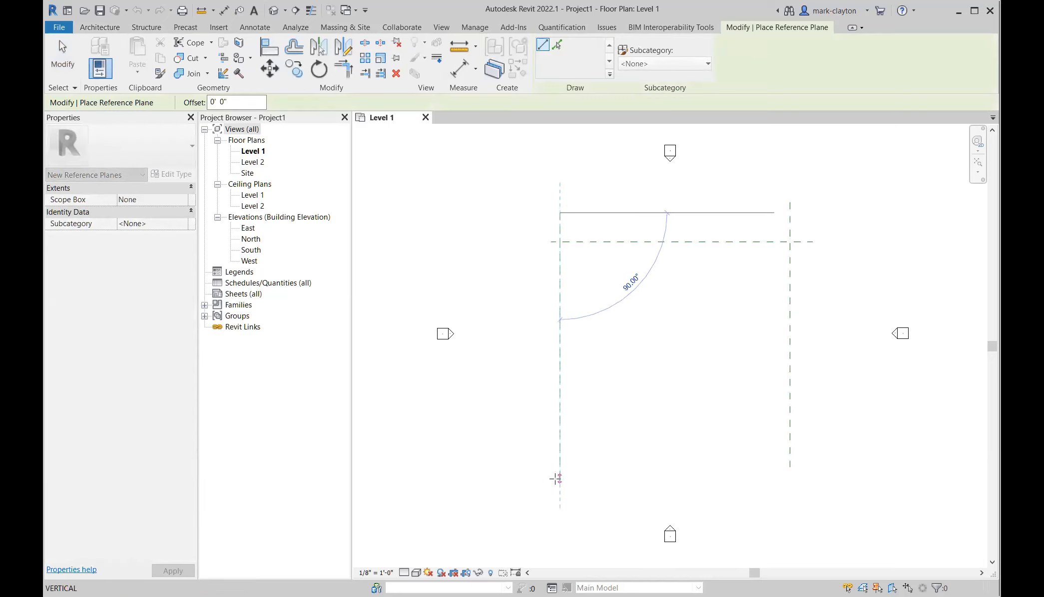
click(559, 481)
click(520, 437)
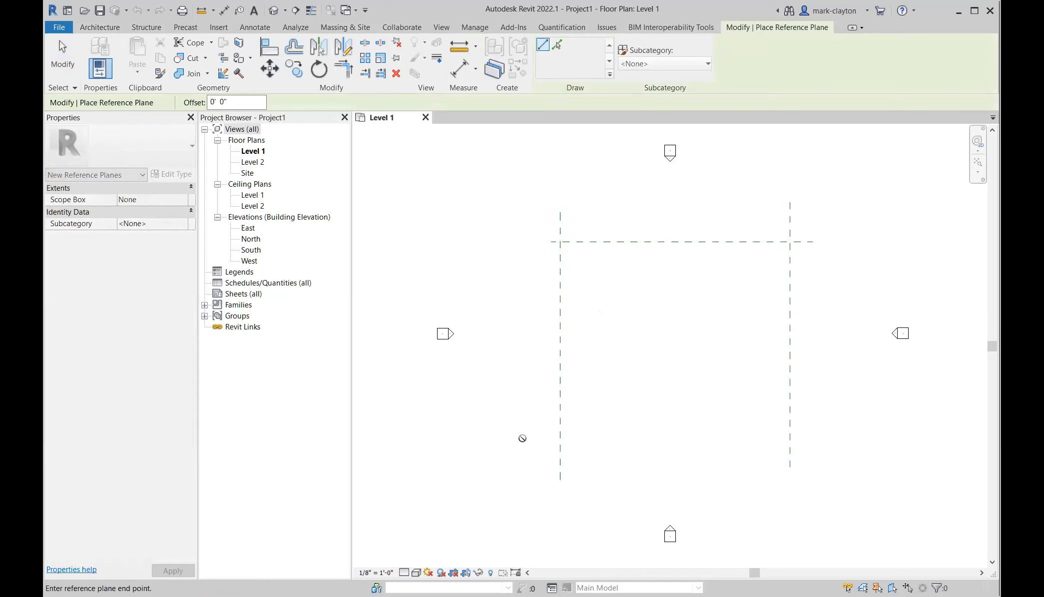
click(851, 438)
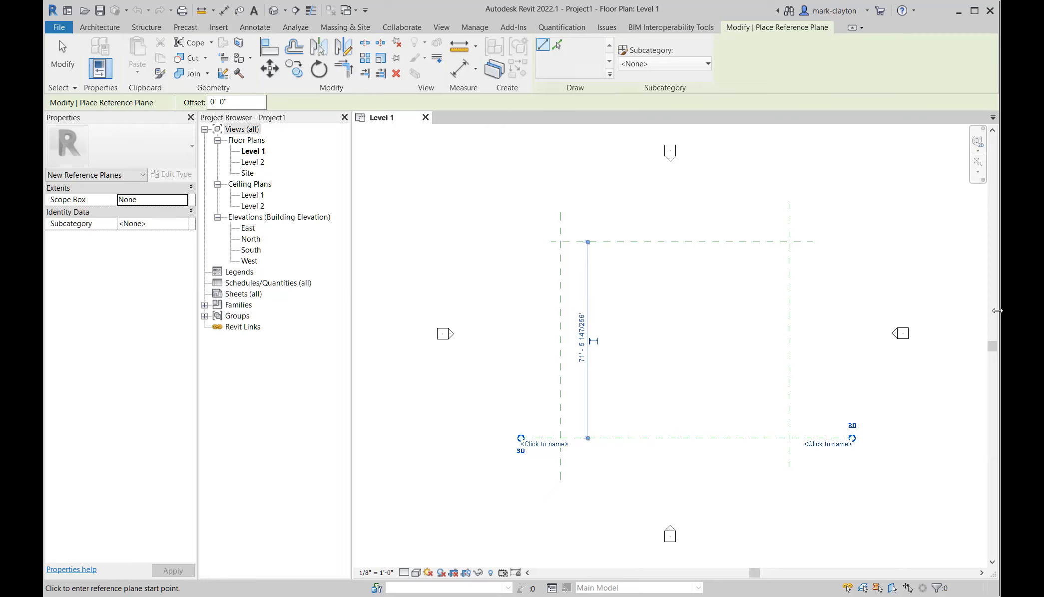
click(63, 61)
Try to set the spacing between the two vertical reference planes to 1200
click(788, 231)
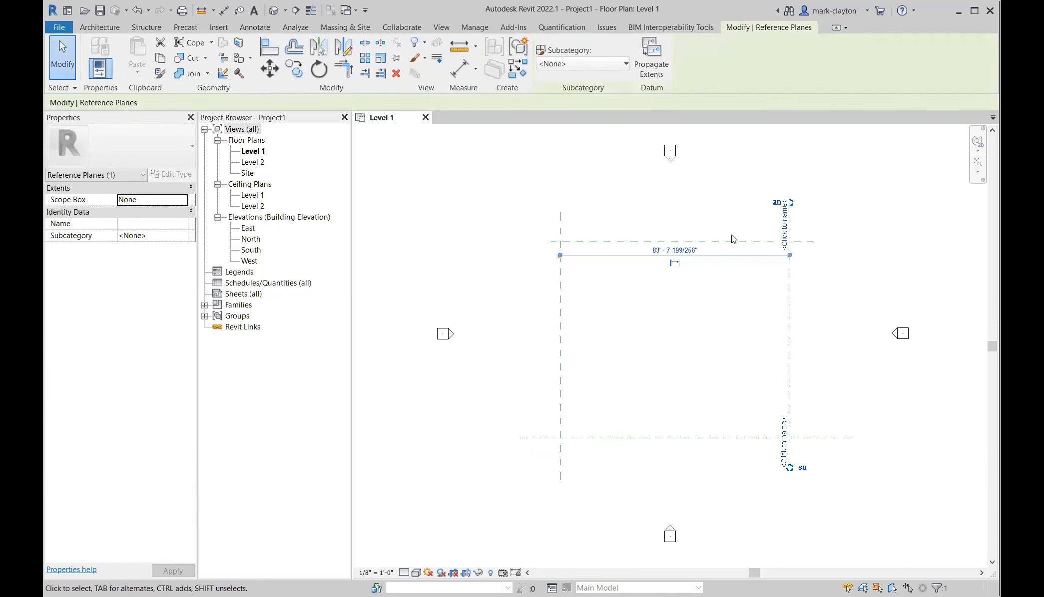
click(667, 248)
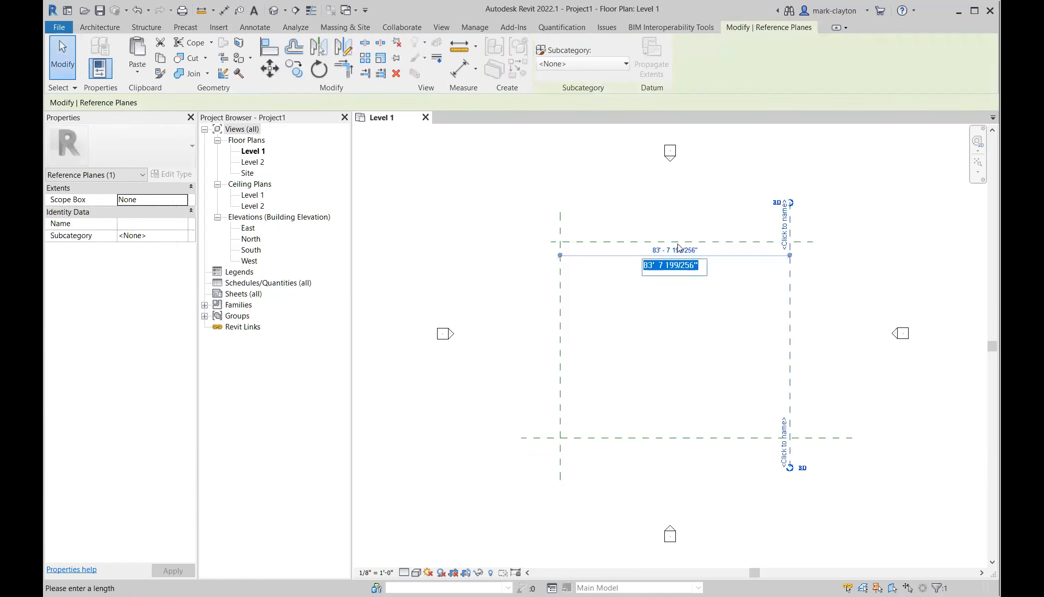
text(1200)
key(Return)
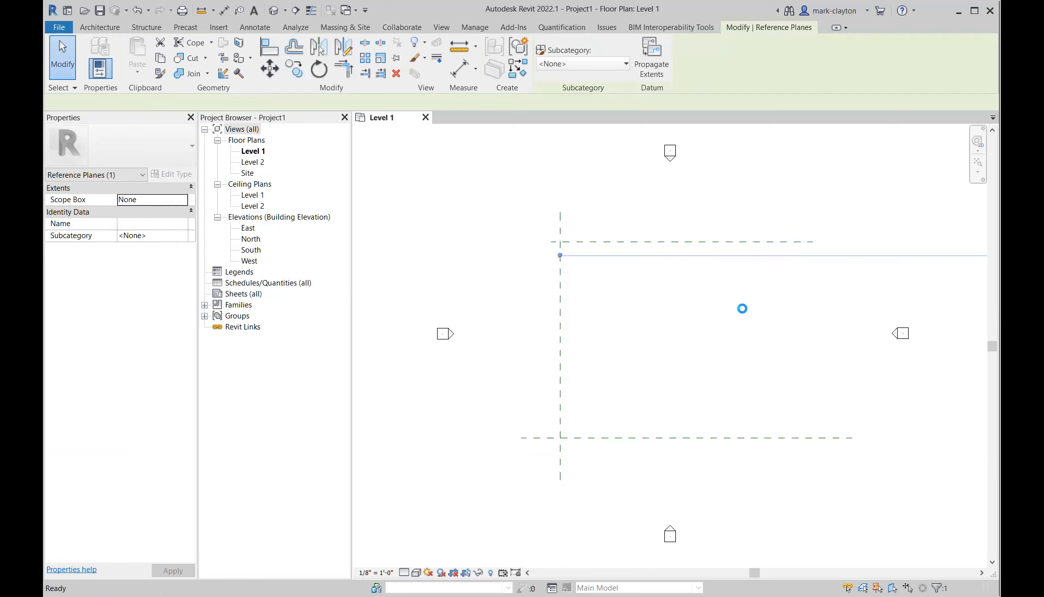
key(ctrl+z)
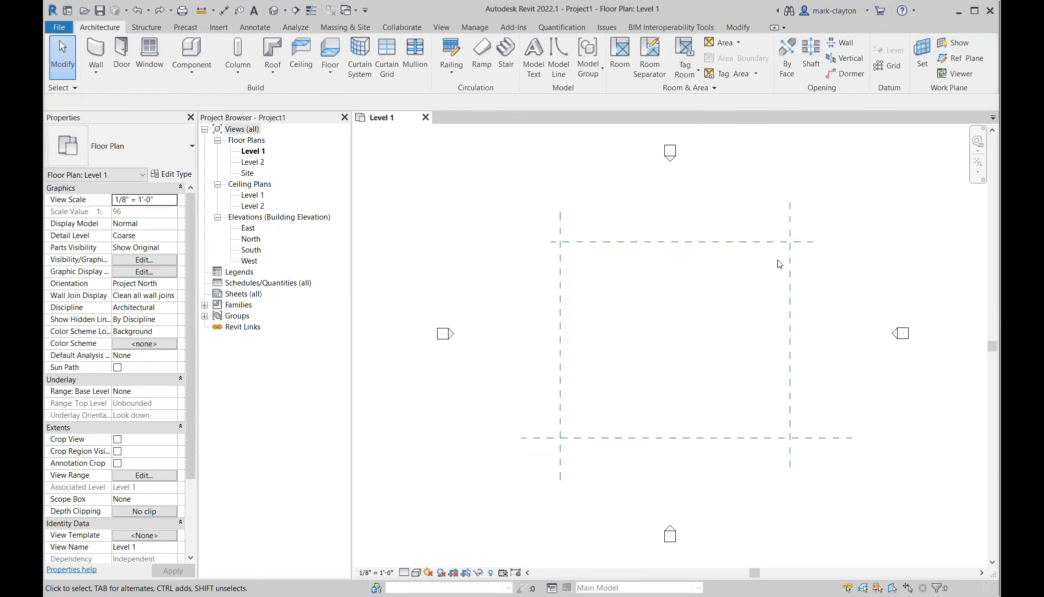
Set the spacing to 100 feet between the vertical reference planes, moving the east one, and between the horizontal planes, moving the south one
click(790, 267)
click(672, 250)
text(100)
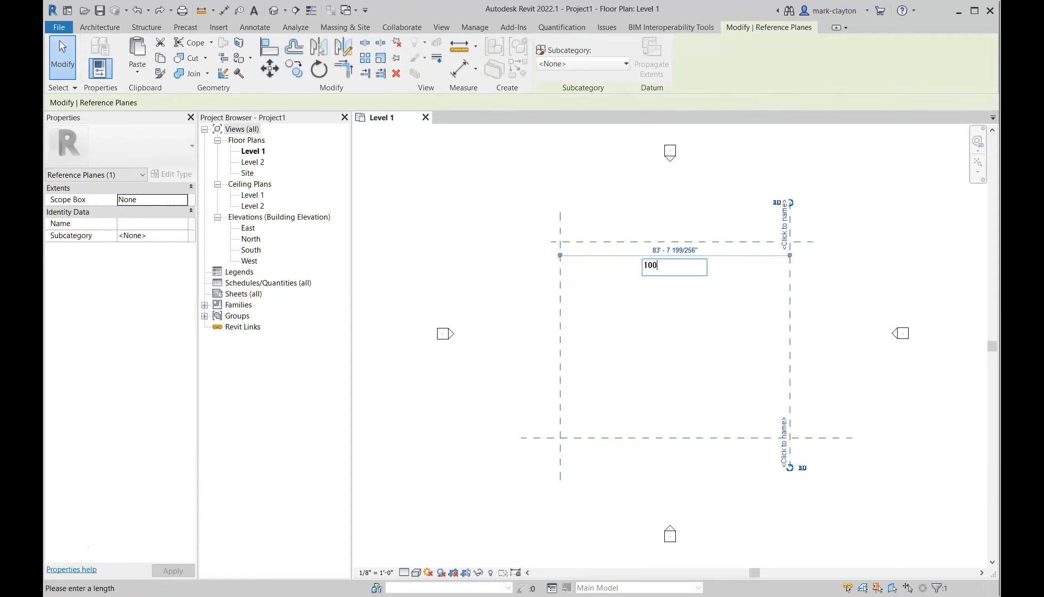
key(Return)
click(620, 439)
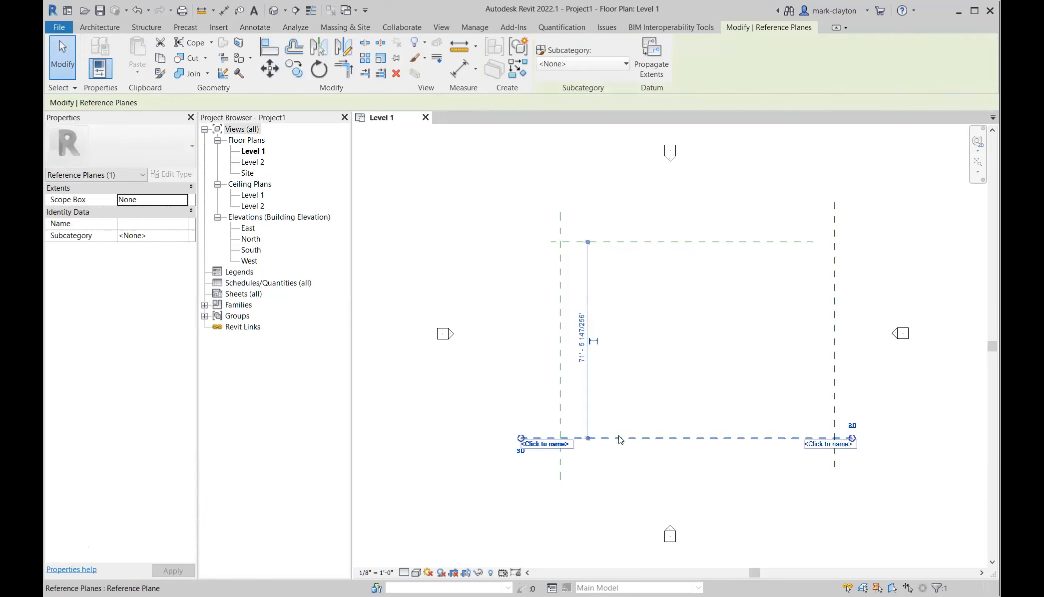
click(581, 341)
text(100)
key(Return)
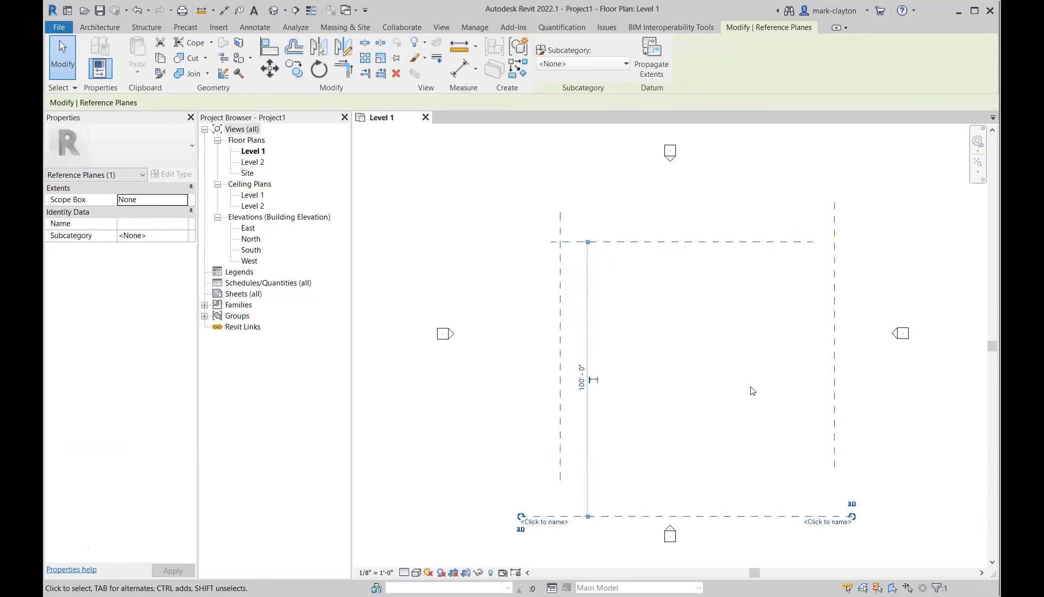
click(834, 344)
click(778, 284)
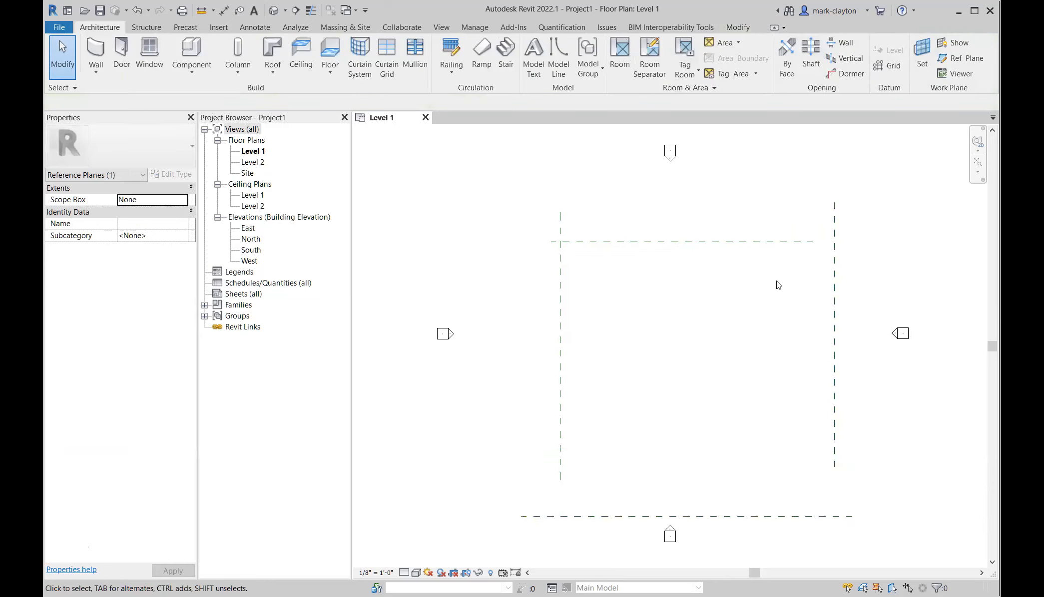
Extend the north reference plane past the east one, and both vertical reference planes past the south one, so all four corners cross
click(787, 241)
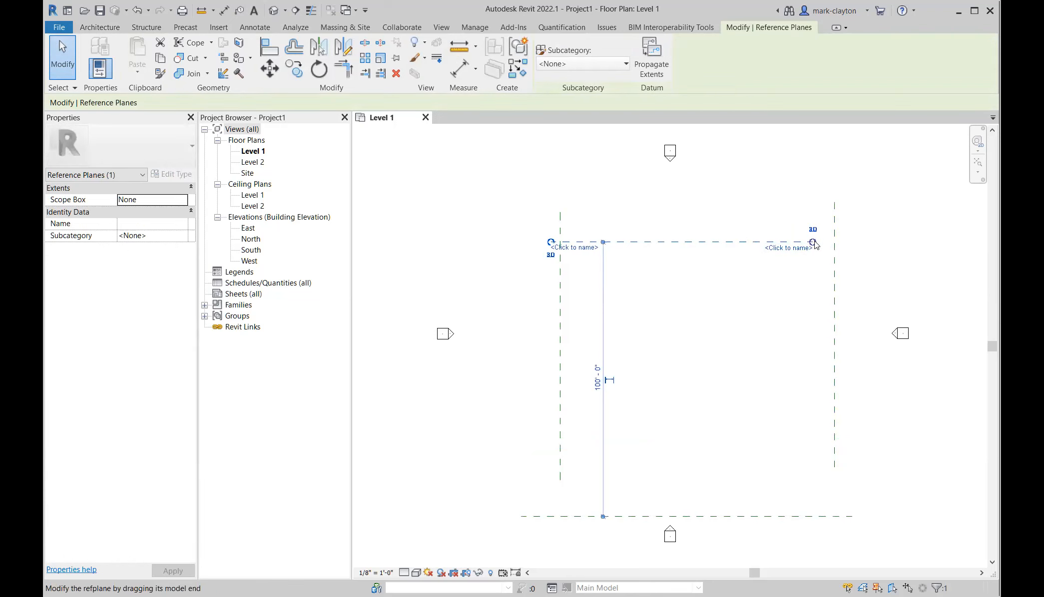
drag(814, 244, 860, 242)
click(853, 407)
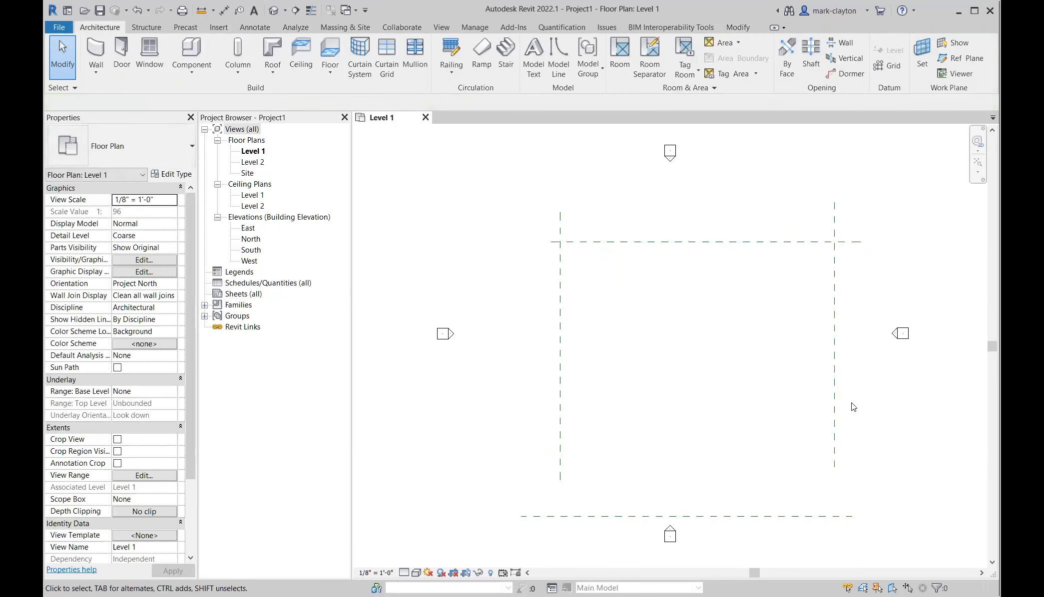
click(834, 429)
drag(835, 473, 814, 544)
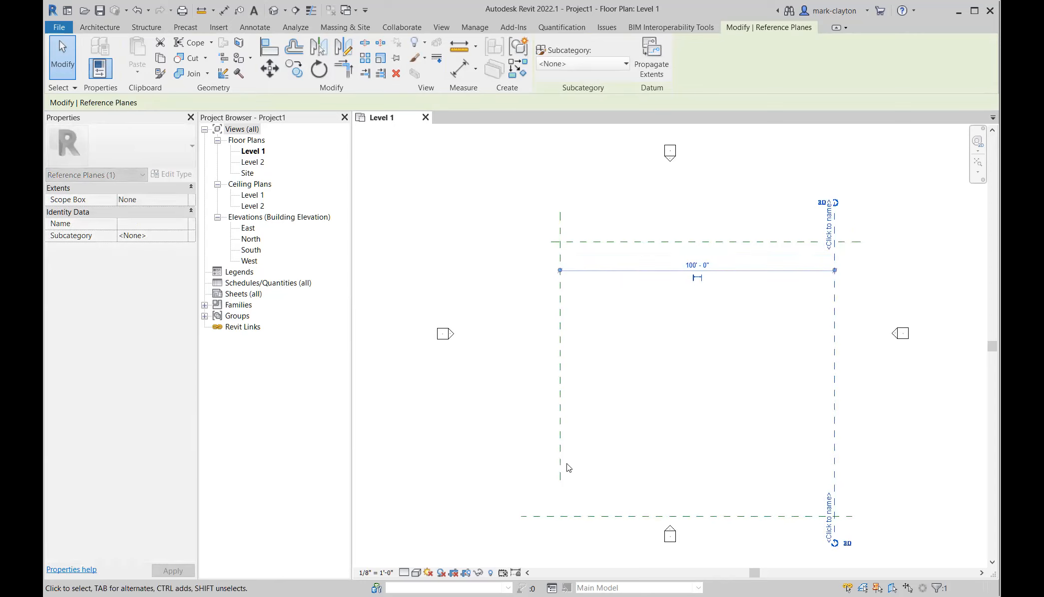
click(560, 468)
drag(560, 480, 559, 531)
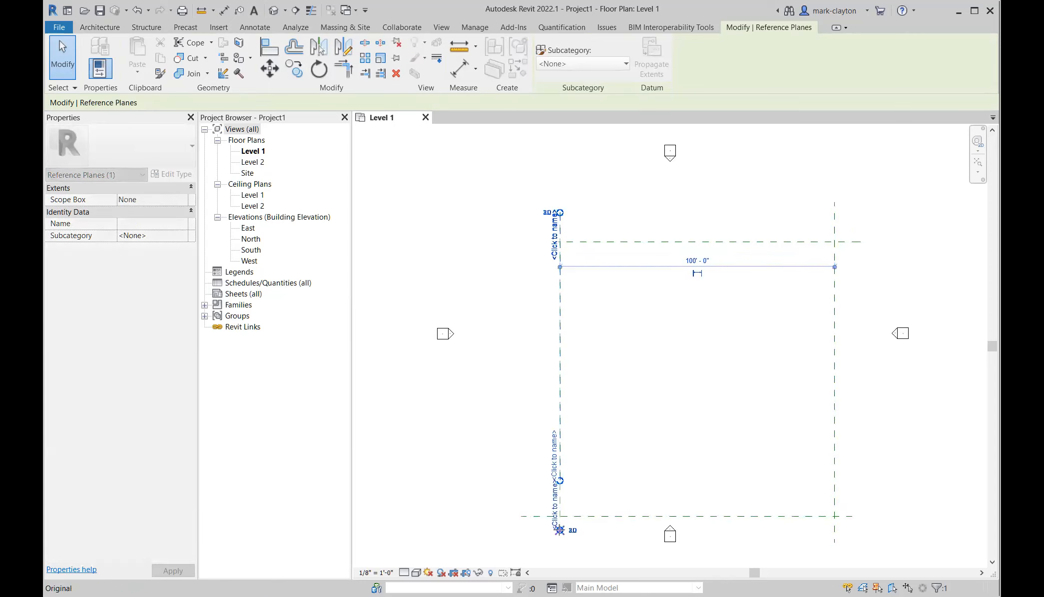
click(862, 373)
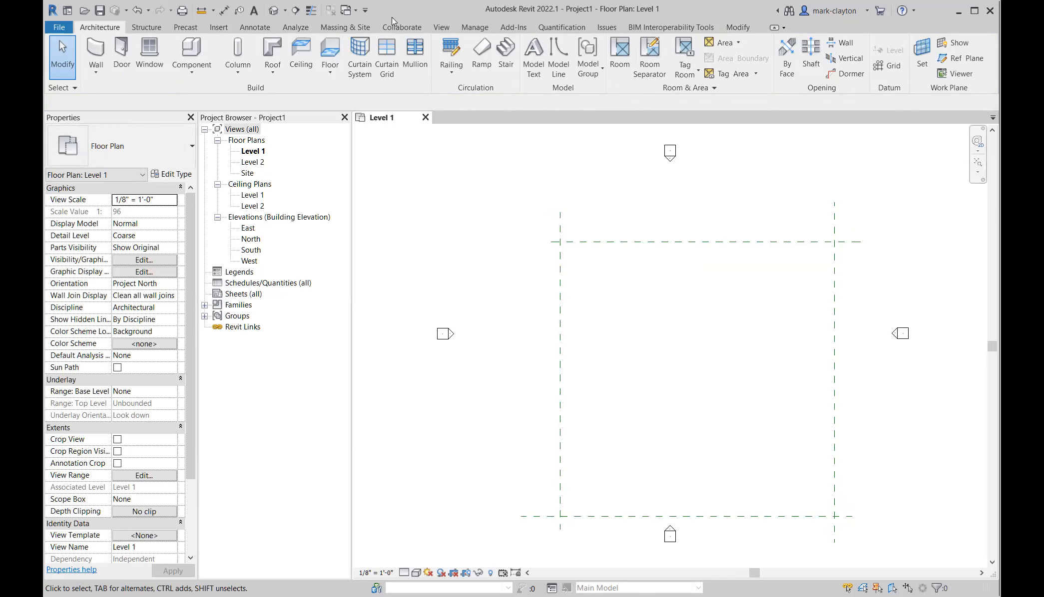
Create a toposurface with points at absolute elevation 0' 0" on the four corner intersections of the reference planes
click(364, 27)
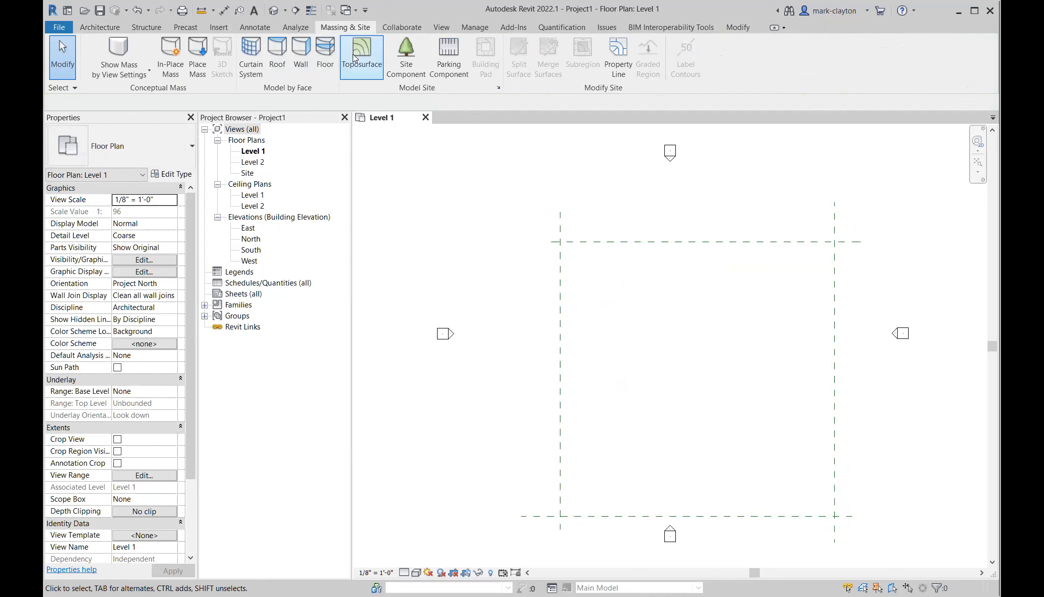
click(370, 50)
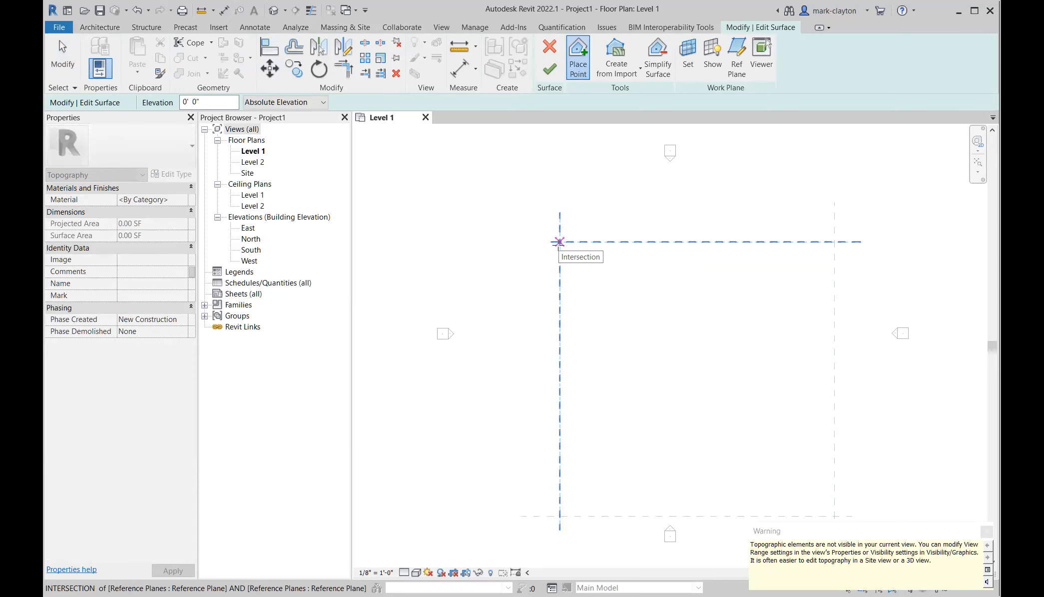
click(559, 242)
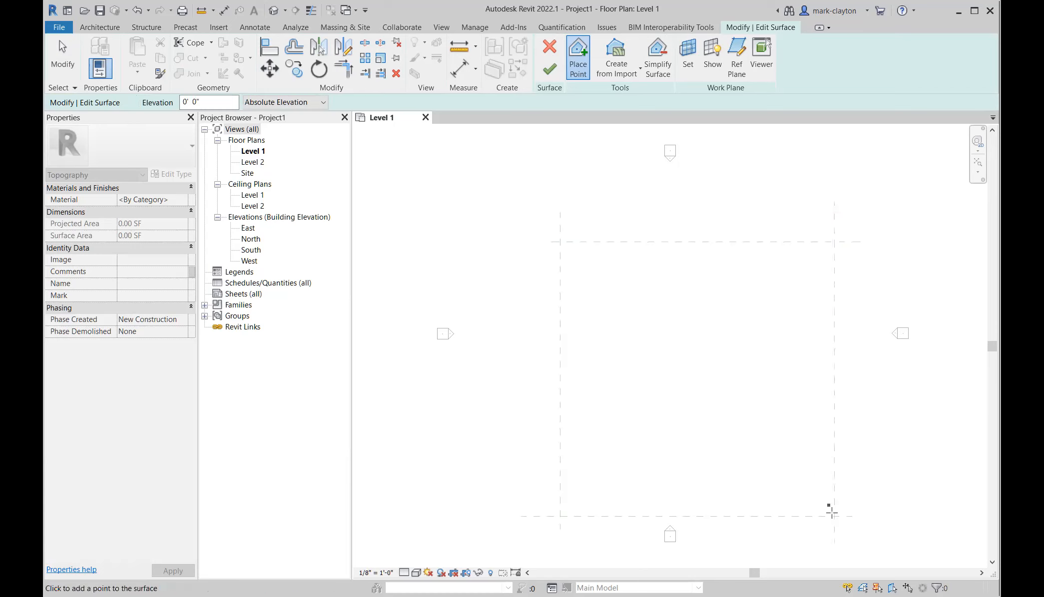
click(834, 516)
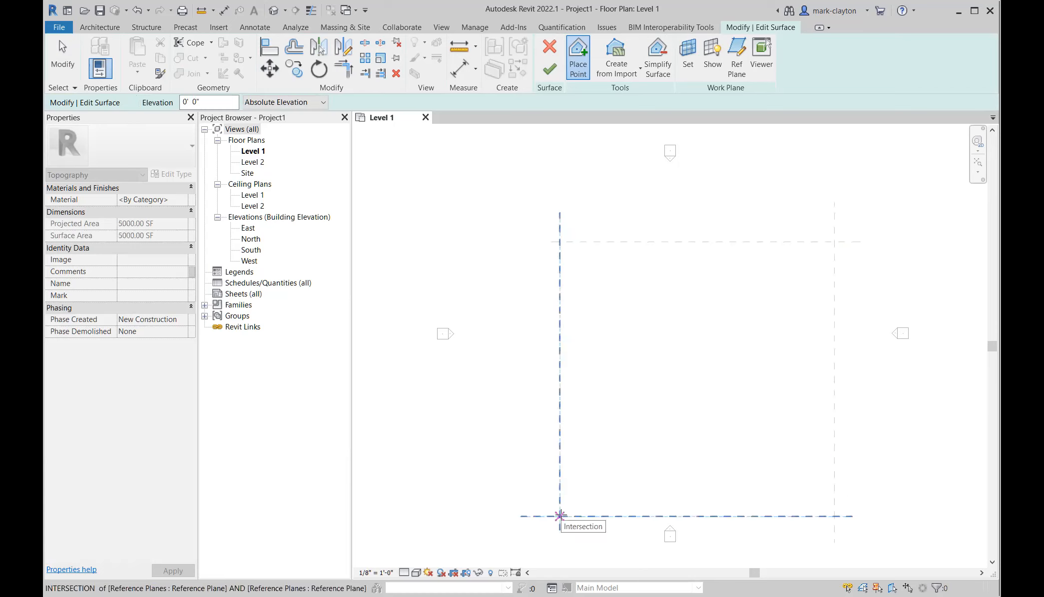
click(559, 516)
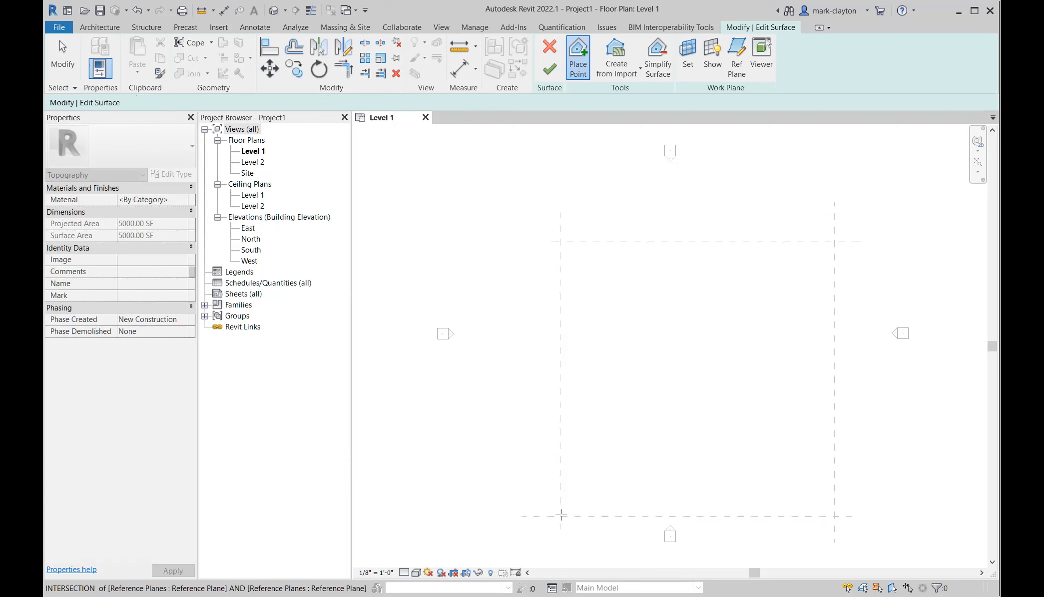
click(554, 75)
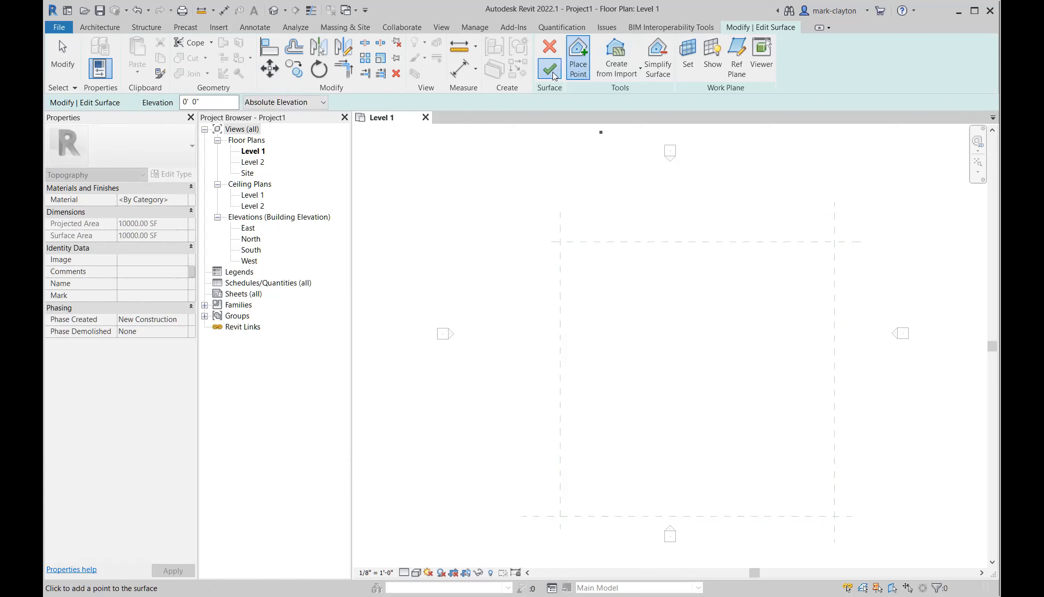
Open the Site floor plan and change its visual style to show the topography with a filled surface color
double_click(248, 173)
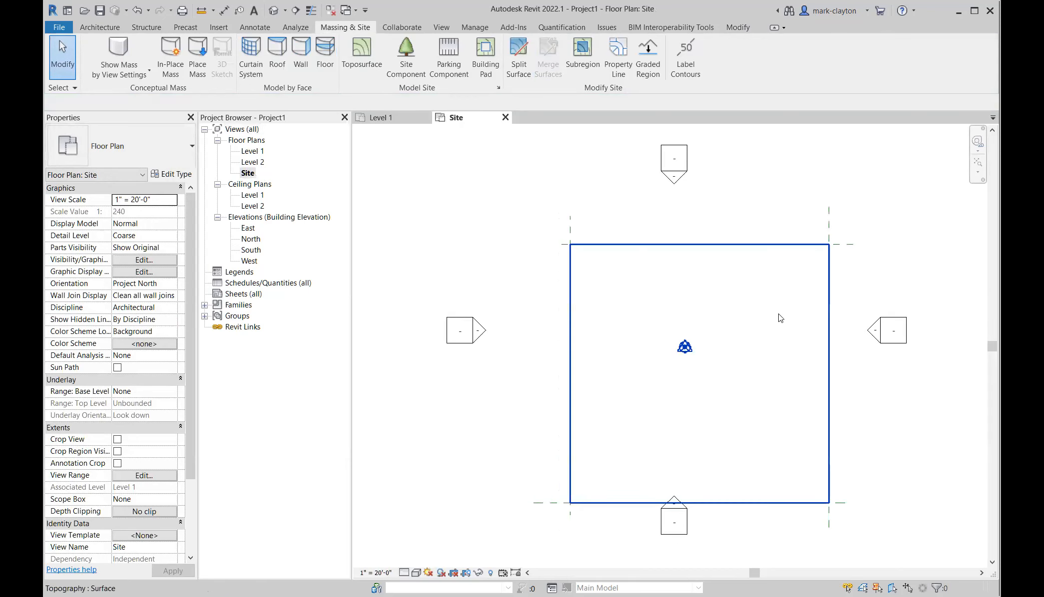
key(Escape)
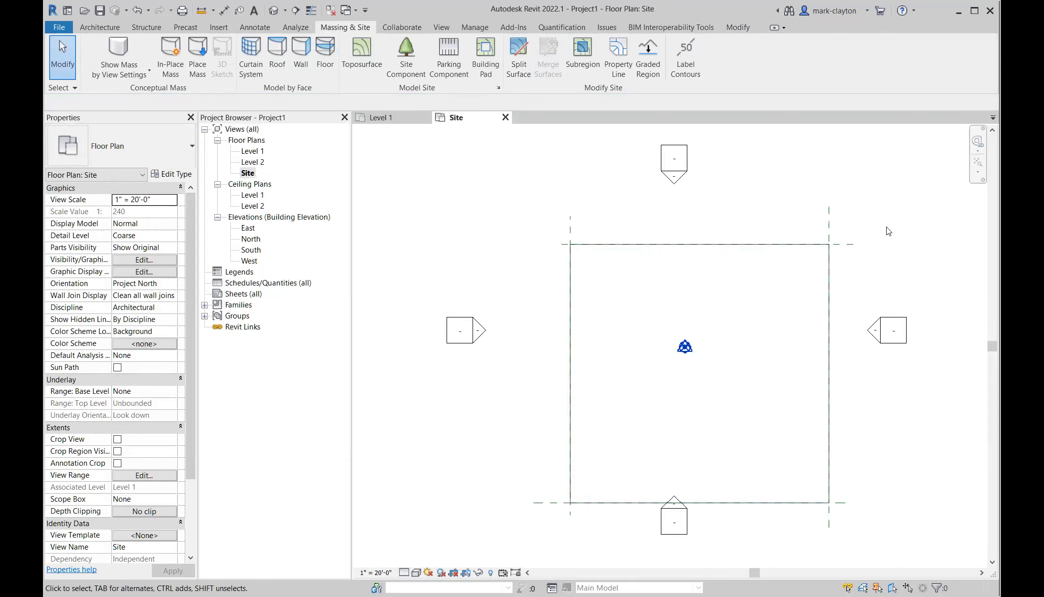
click(417, 573)
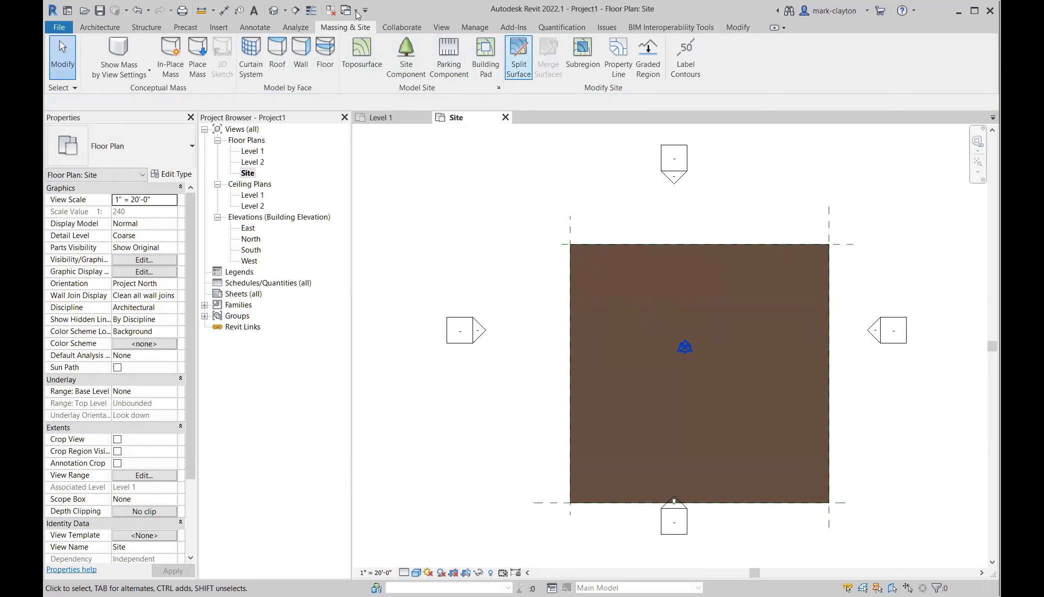
Create a property line by sketching a closed rectangle about 41 by 42 feet in the middle of the toposurface
click(619, 51)
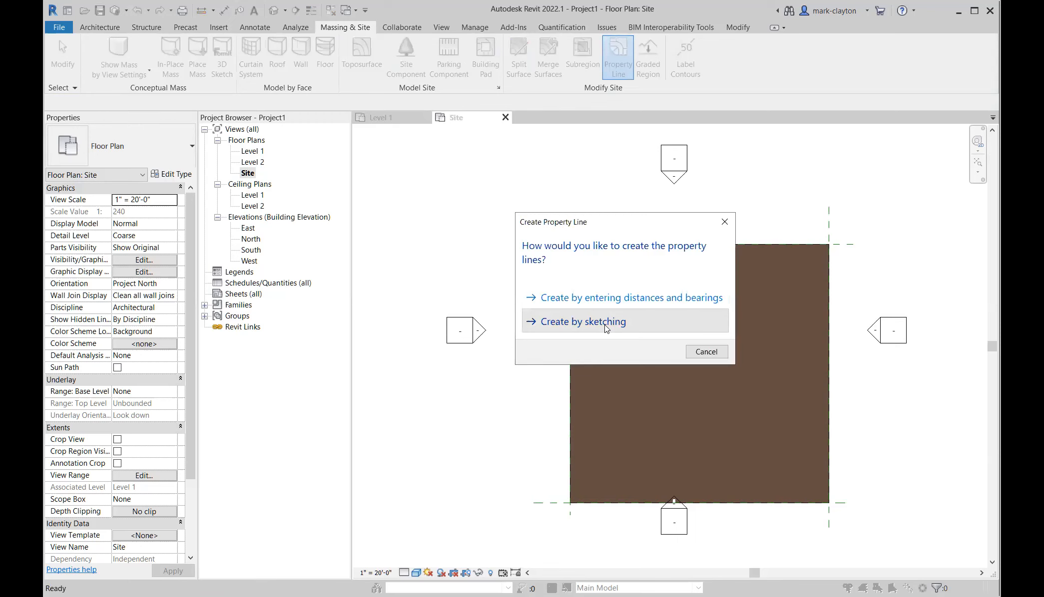
click(641, 314)
click(648, 315)
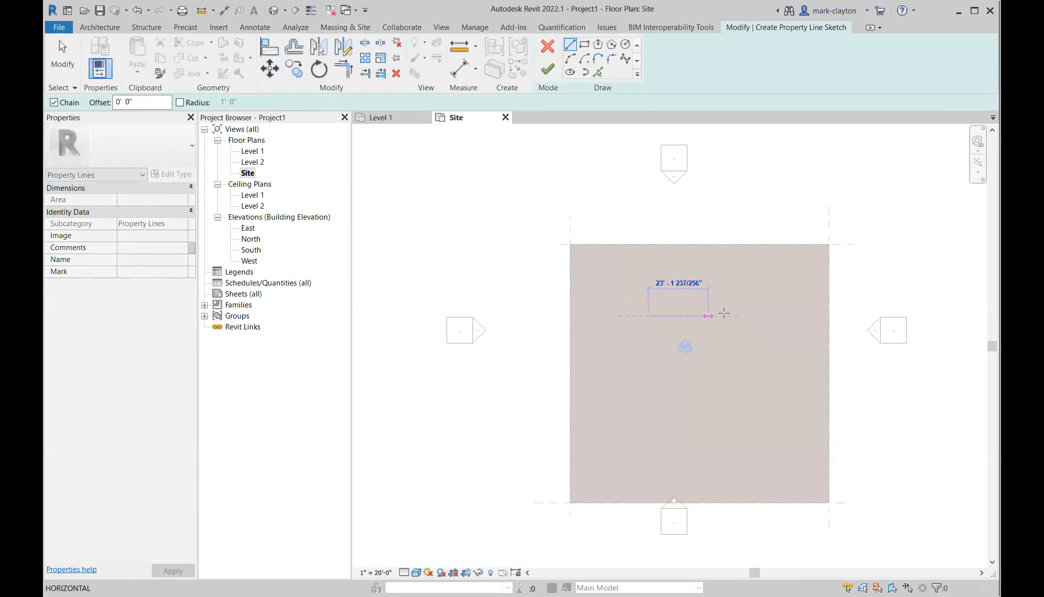
click(749, 315)
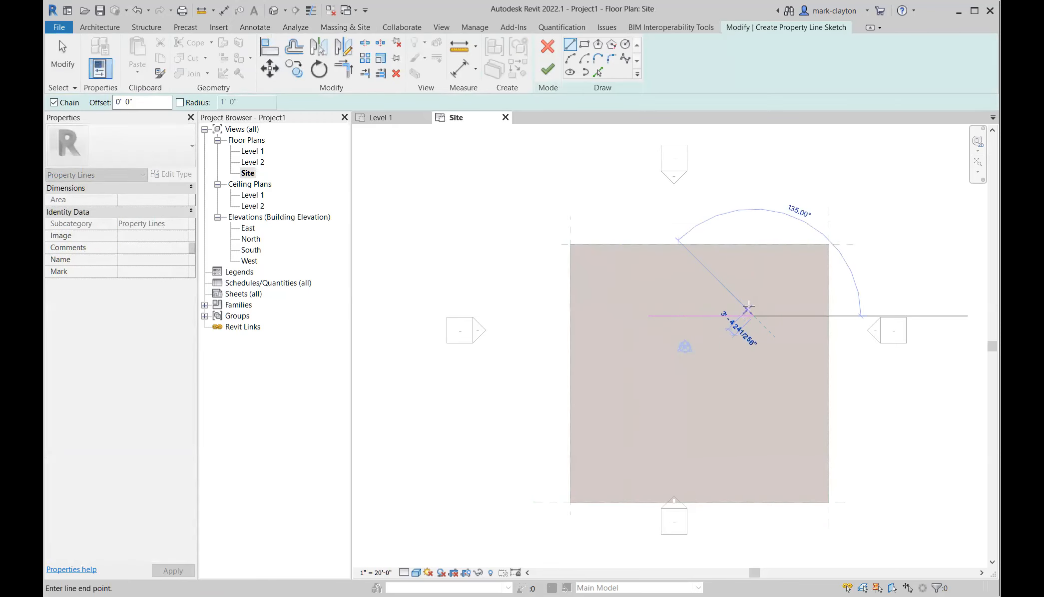
click(753, 425)
click(648, 426)
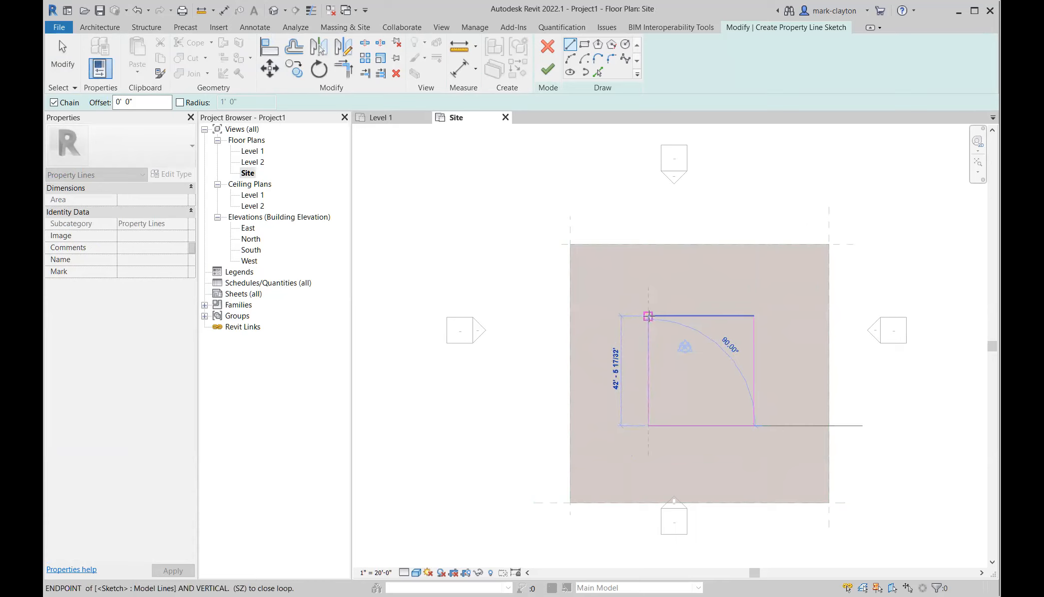
click(648, 316)
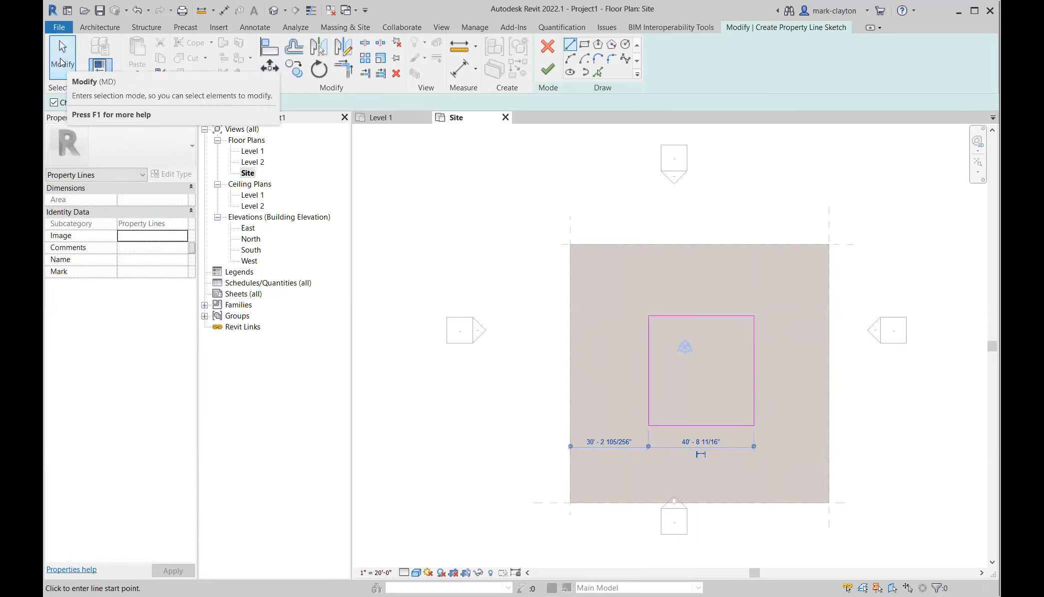
click(61, 61)
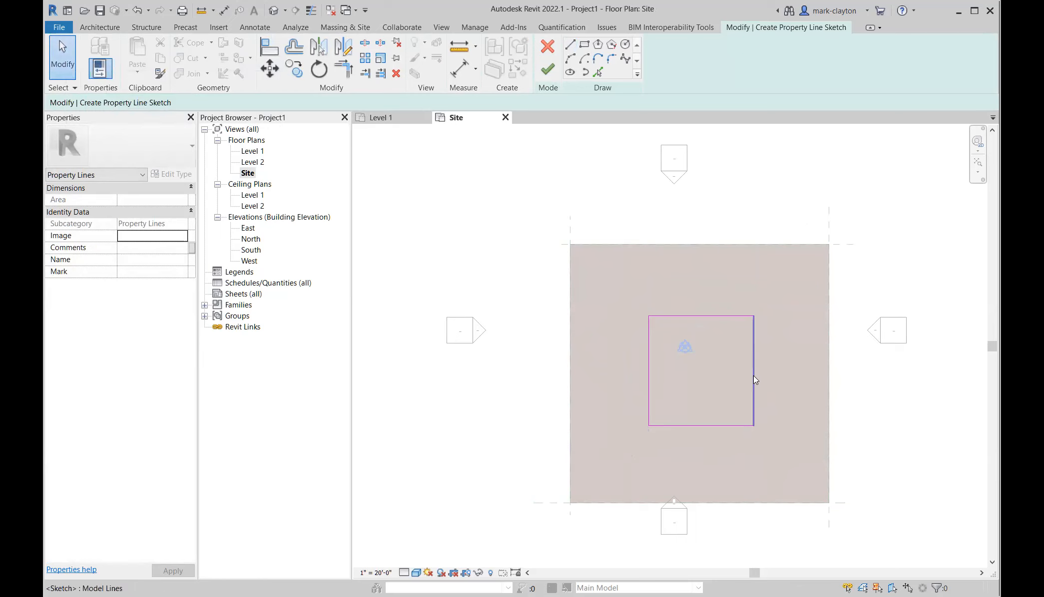
Set the property line rectangle's width and height to 40 feet, moving its east and south lines, and finish the sketch
click(754, 376)
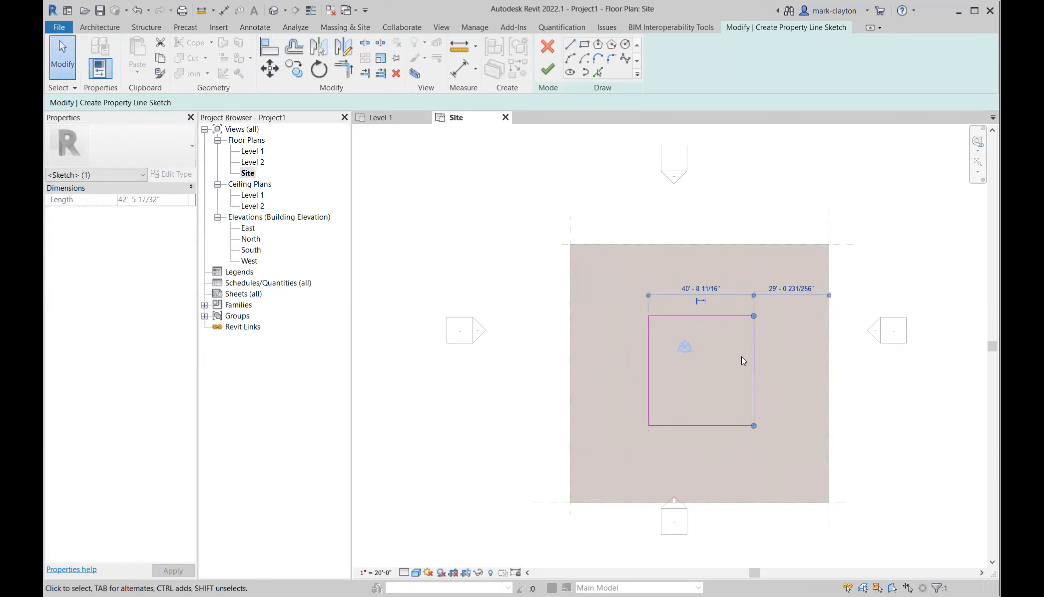
click(697, 287)
text(40)
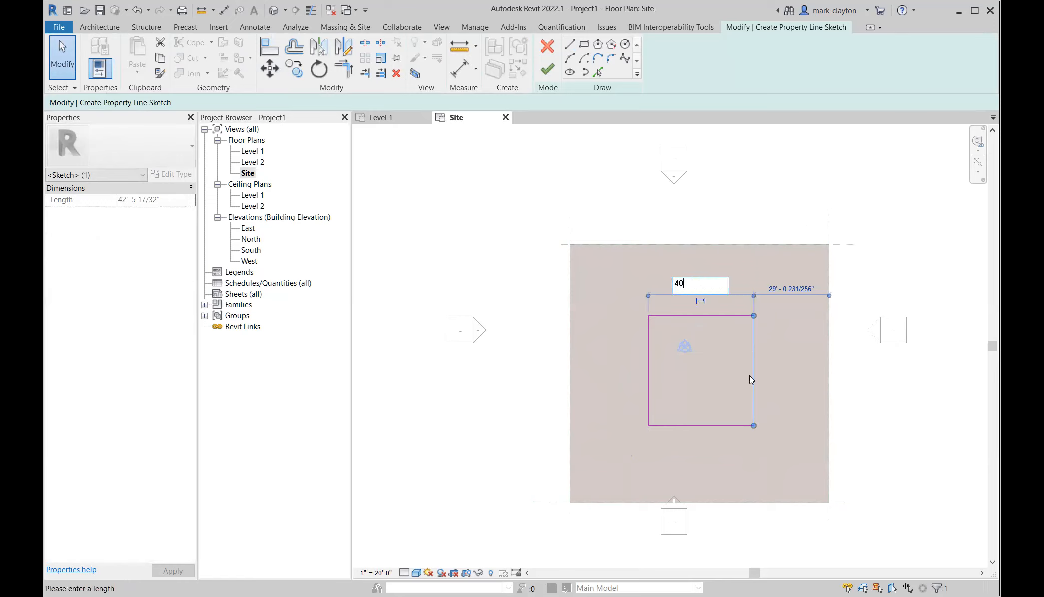
key(Return)
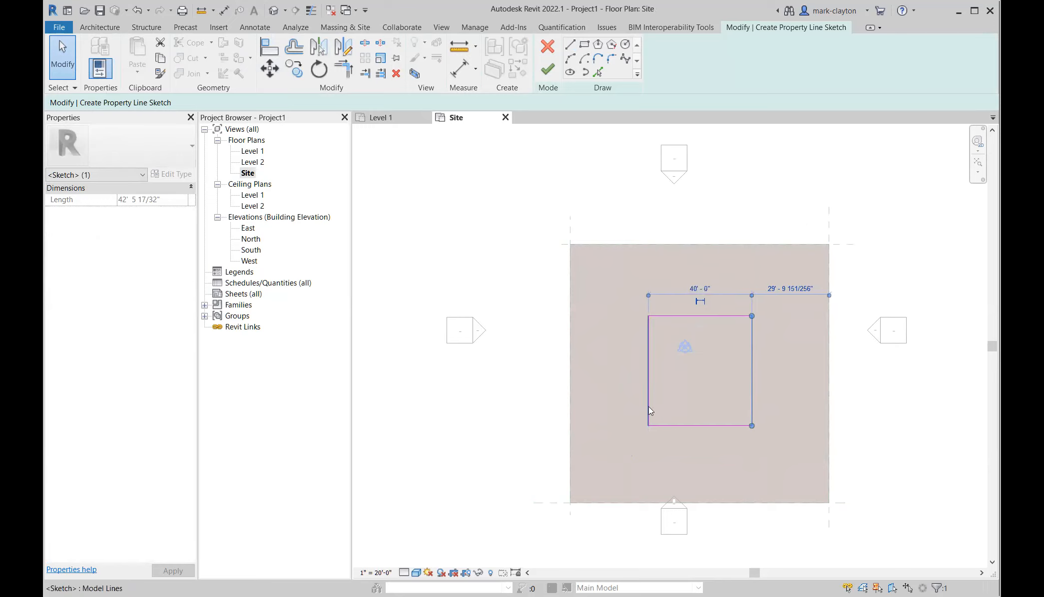
click(686, 425)
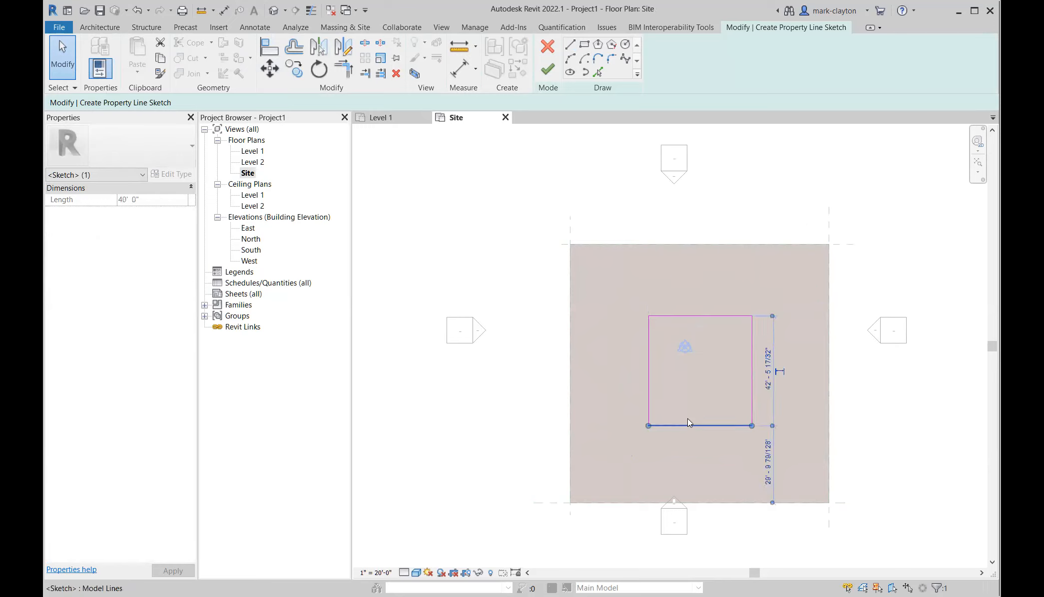
click(761, 383)
text(40)
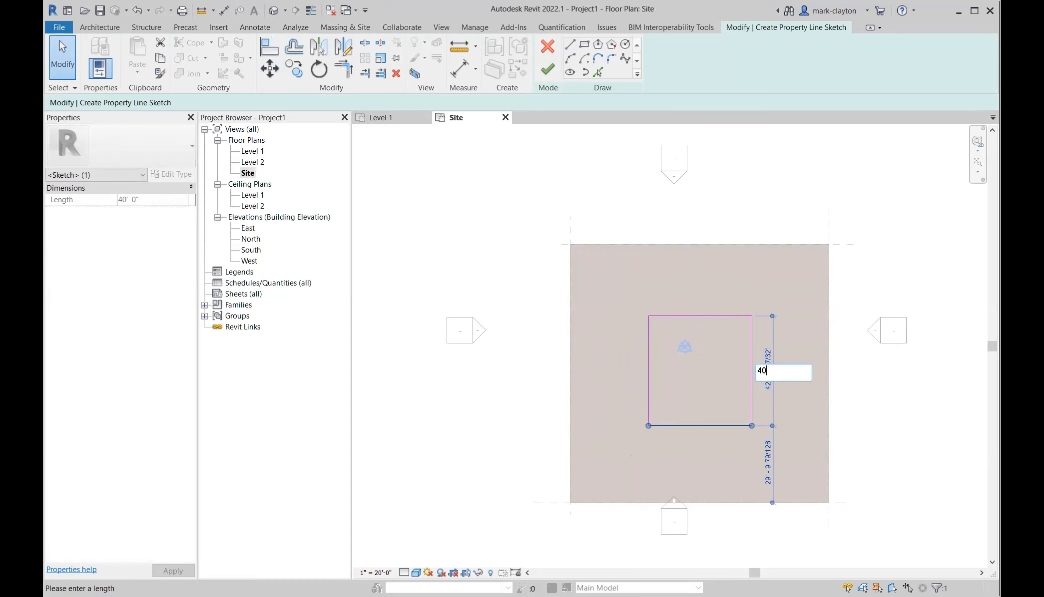
key(Return)
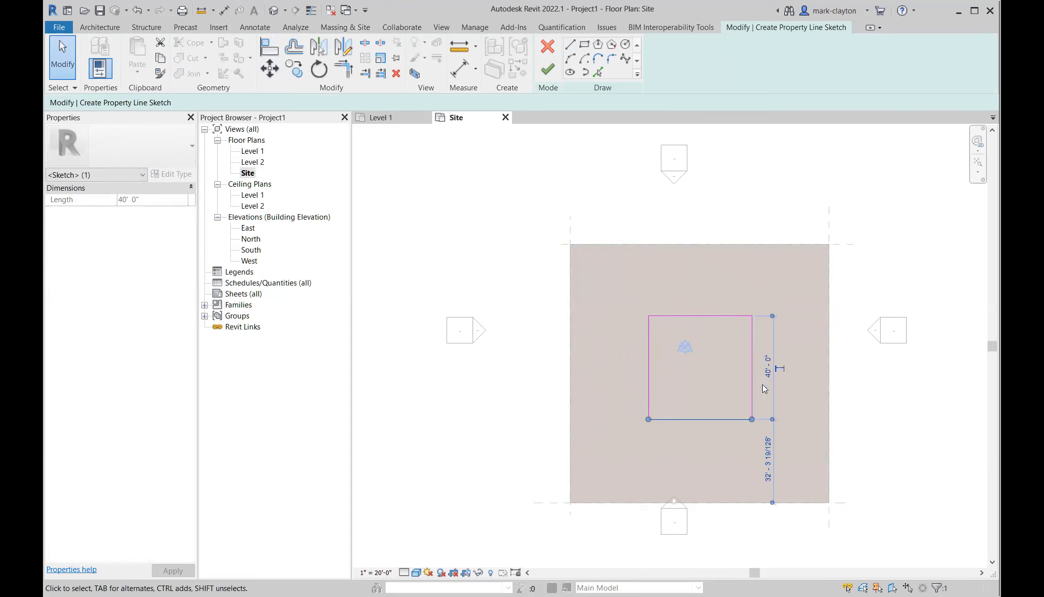
click(864, 405)
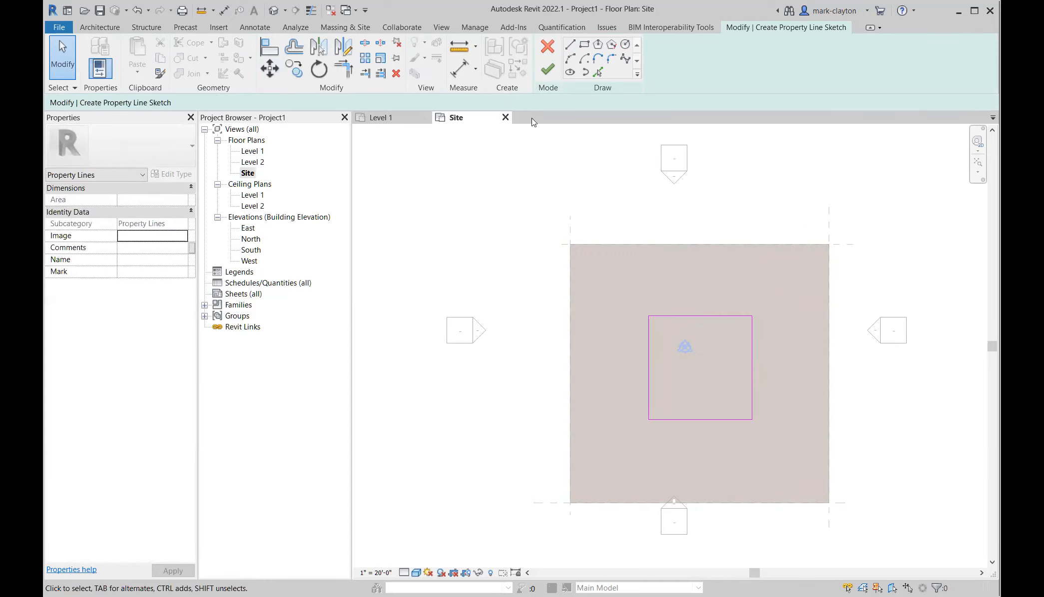
click(548, 70)
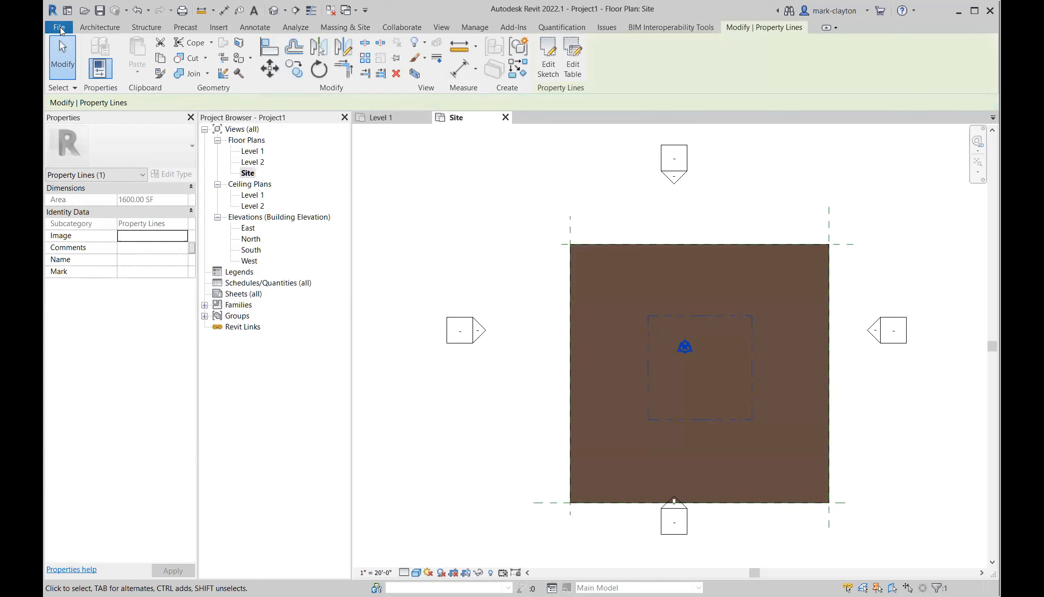
Save the project as an RVT file in Documents, named with the author's full name followed by "ARCH 205 Assignment 1"
click(59, 28)
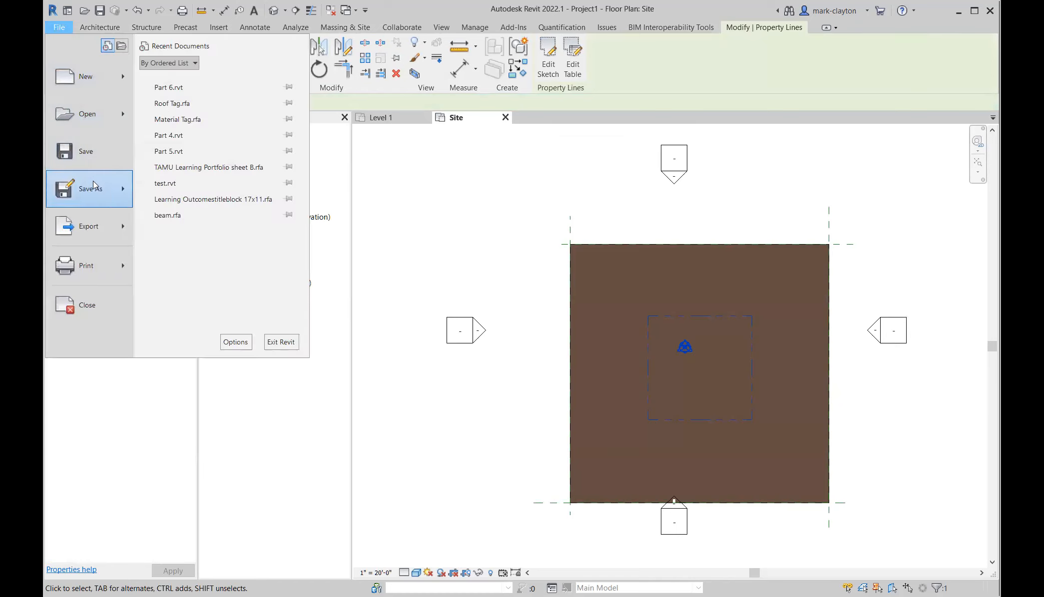
mouse_move(94, 185)
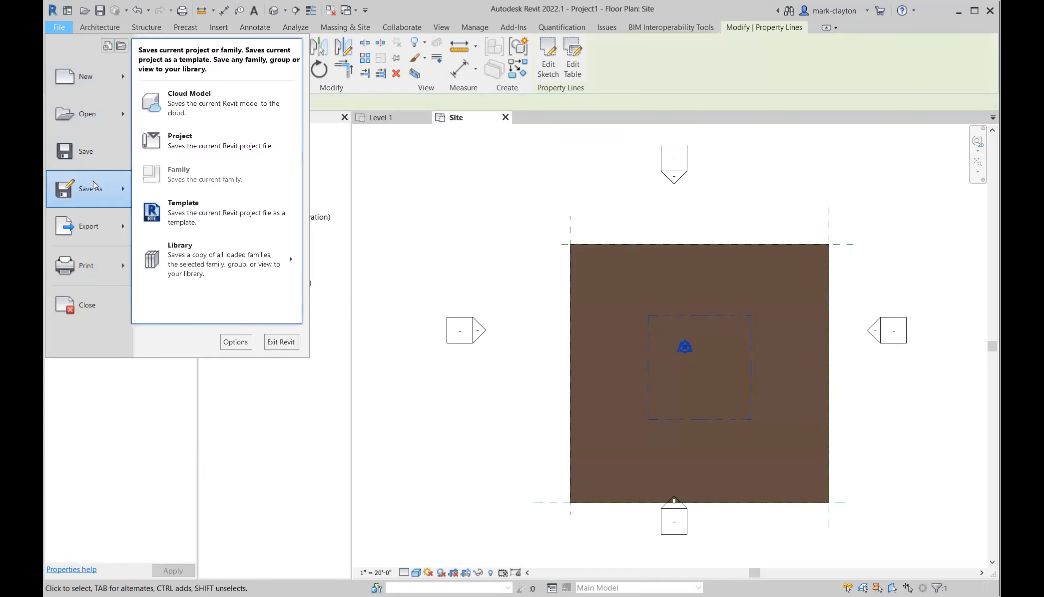
click(189, 142)
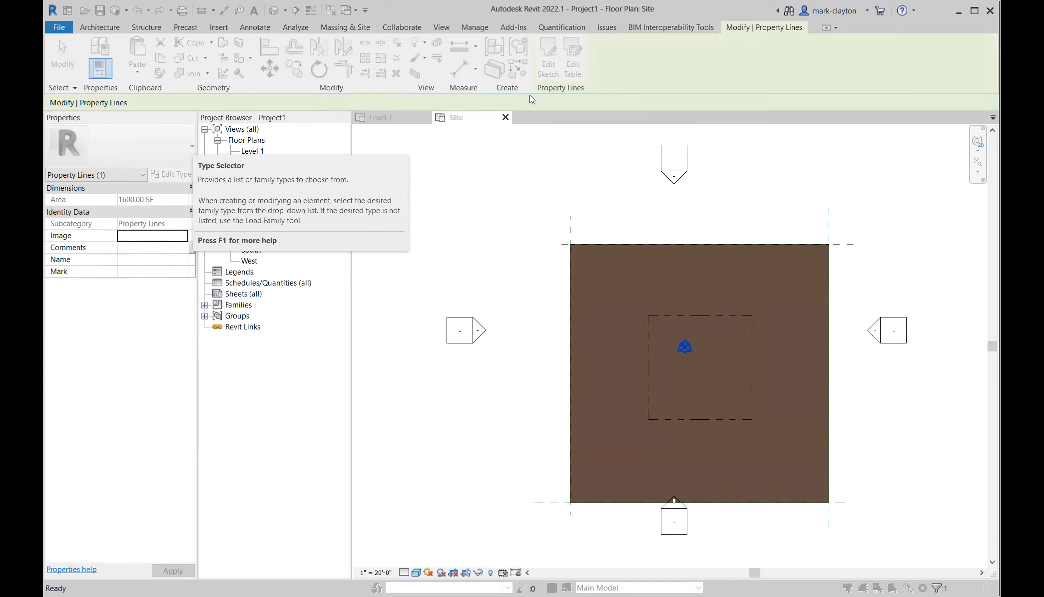
key(ctrl+s)
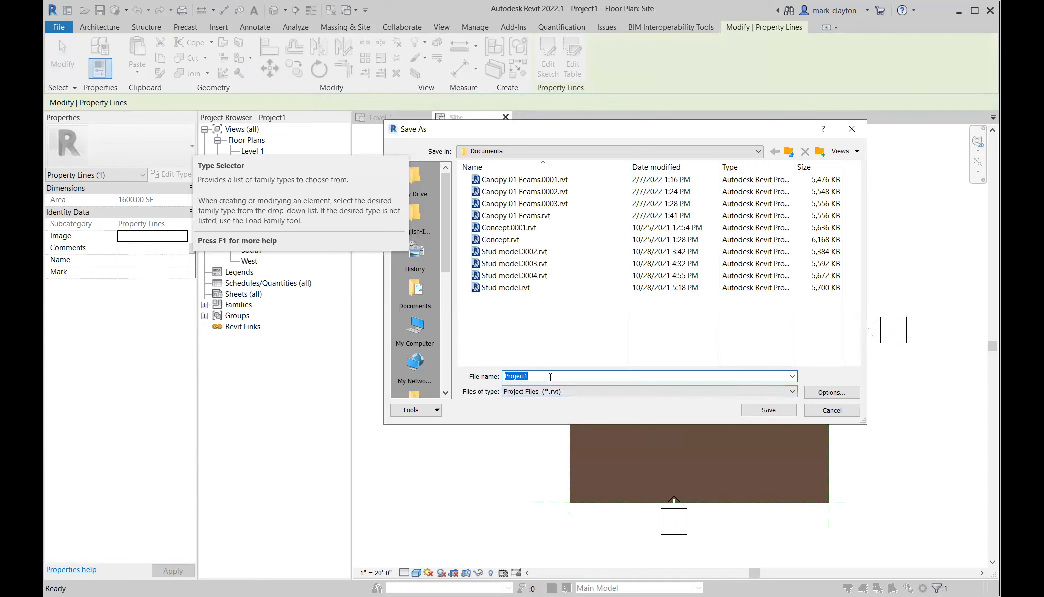
text(M)
text(Clayton, Mar)
text(k ARCH)
text( 205)
text( Assignm)
text(ent)
text( 1)
key(ctrl+a)
key(Return)
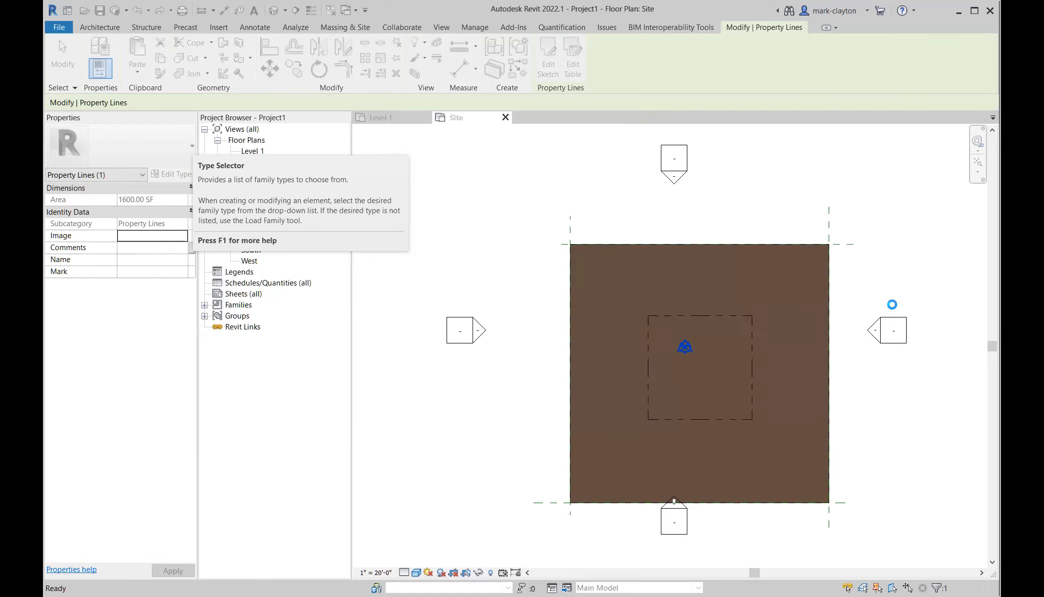